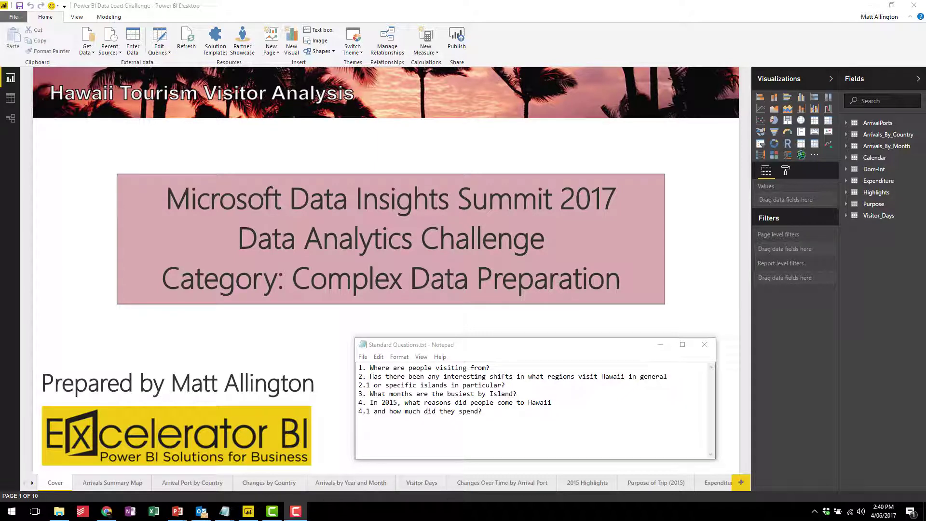
Dismiss the Notepad Standard Questions list to reveal the Hawaii Tourism report's Cover page.
click(754, 427)
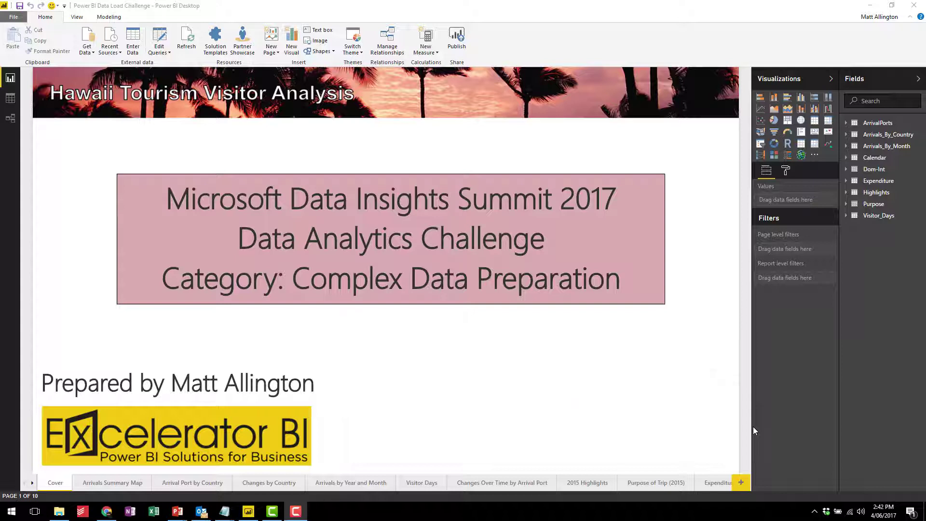
View the Arrivals Summary Map page, then switch to the Arrival Port by Country page.
click(117, 484)
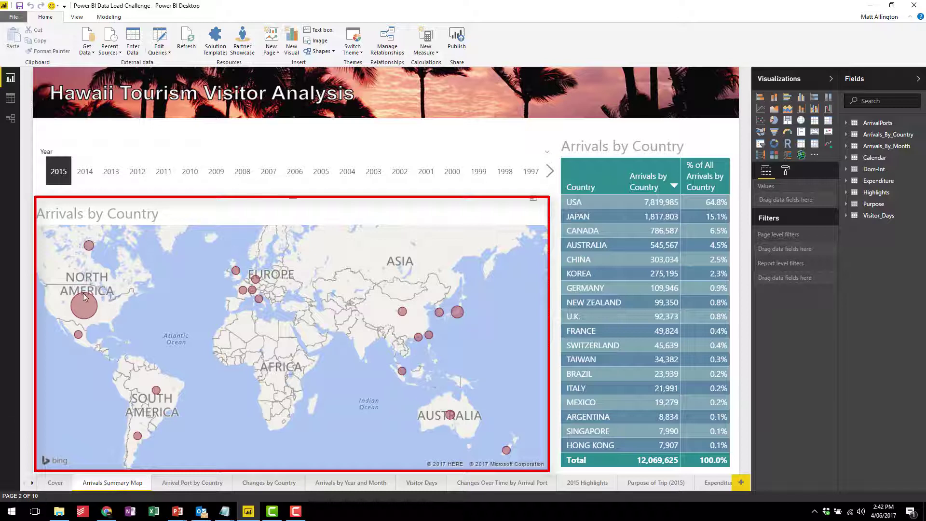
mouse_move(85, 304)
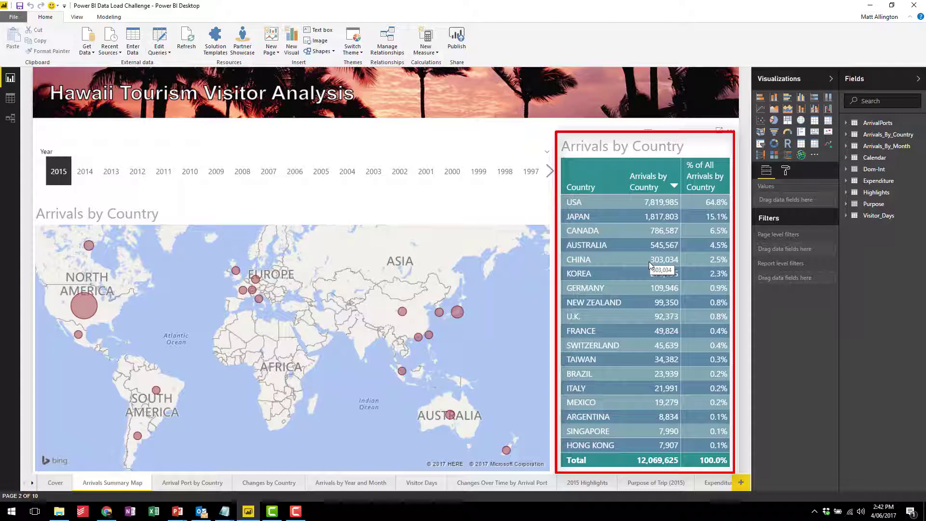
click(187, 484)
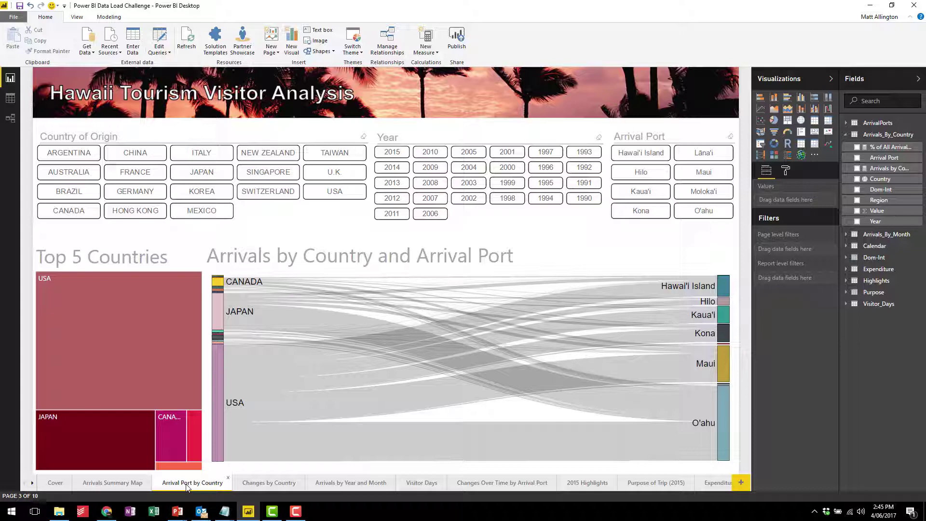
Cross-filter by the USA treemap tile, clear it, then filter the flow chart to BRAZIL.
mouse_move(120, 336)
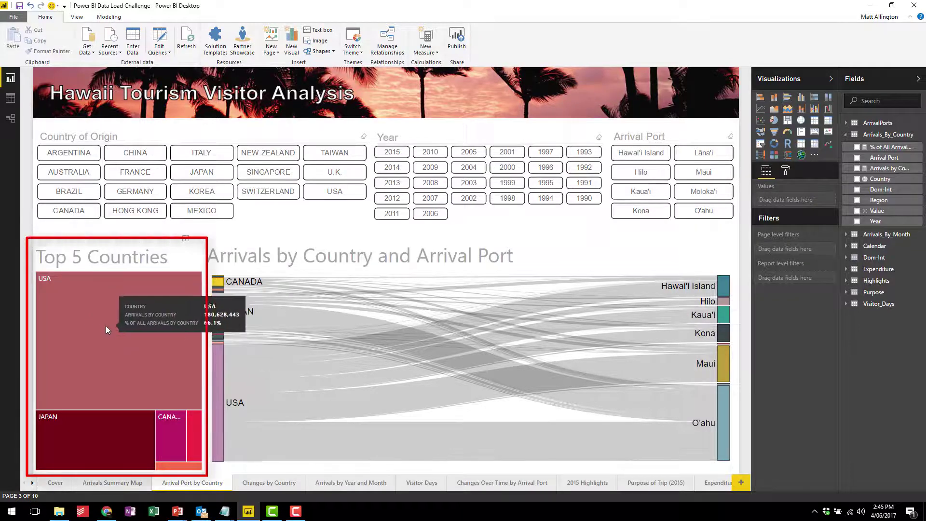
click(107, 327)
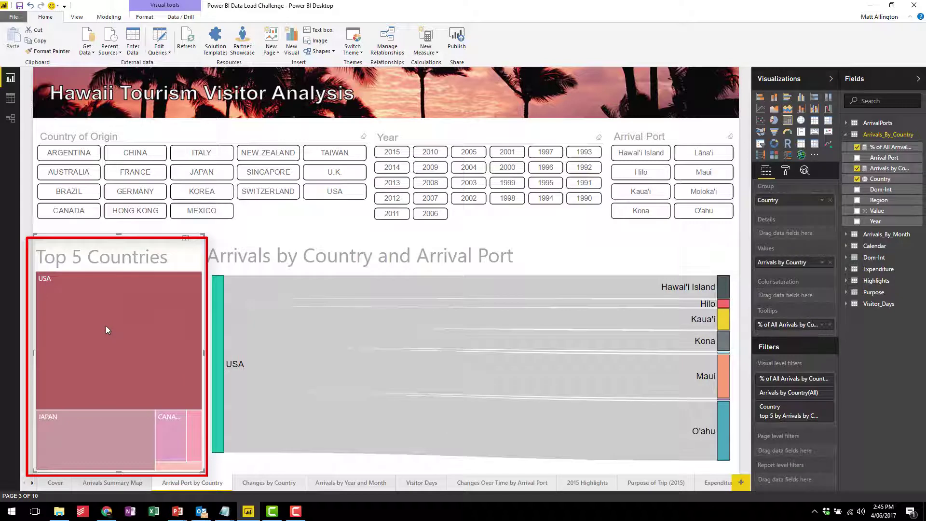
mouse_move(237, 327)
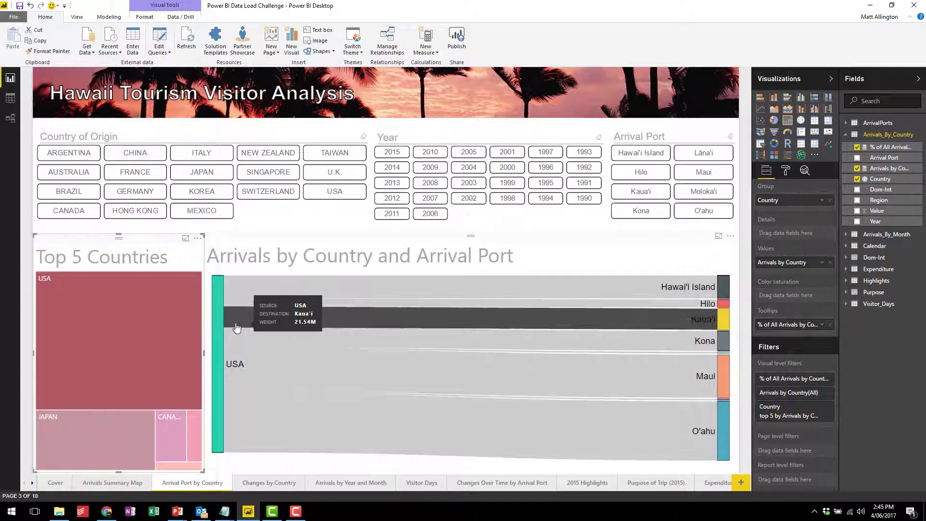
mouse_move(531, 293)
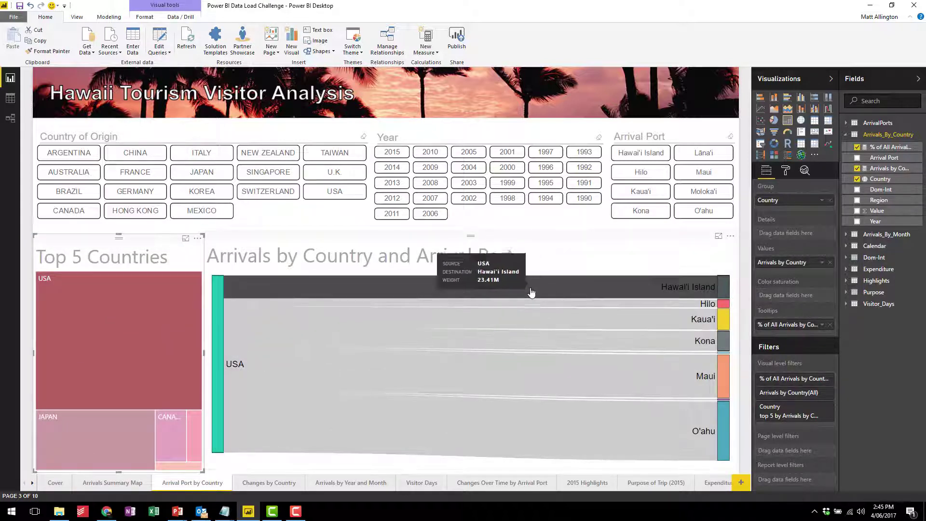
mouse_move(669, 372)
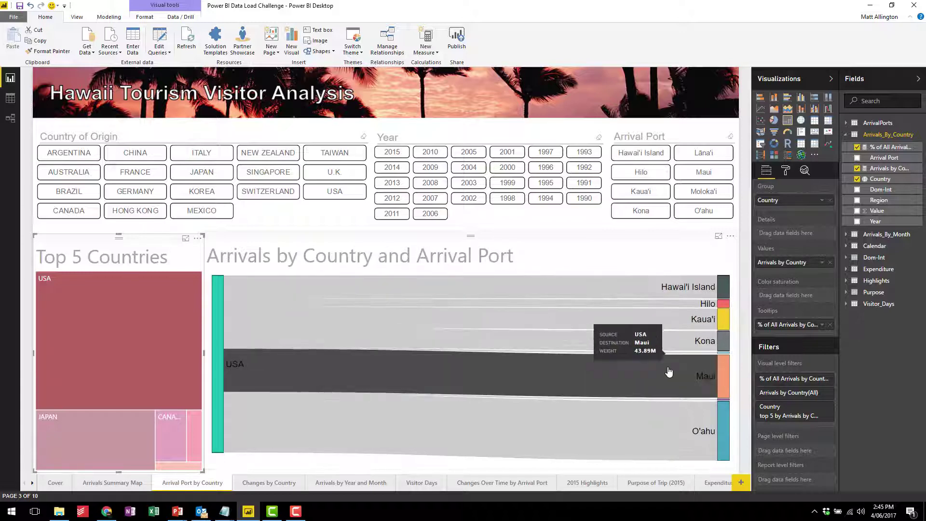
click(145, 347)
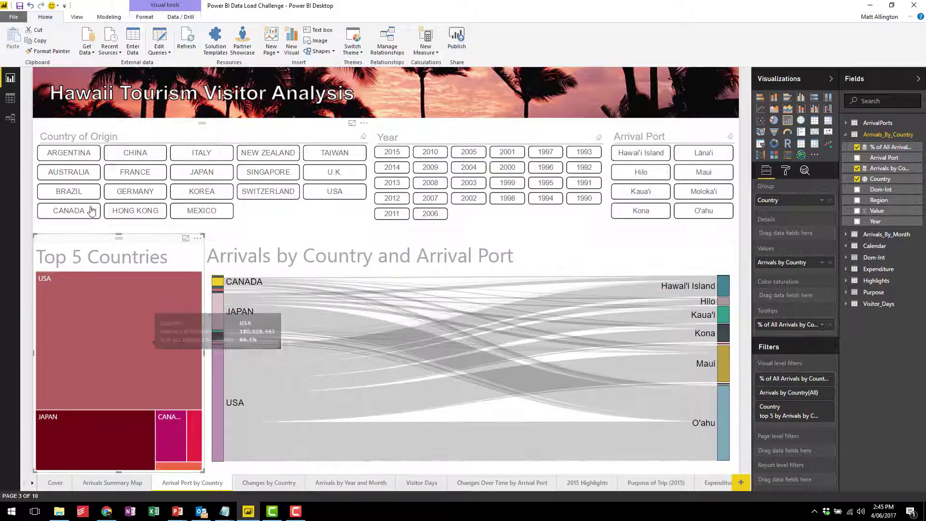
click(79, 191)
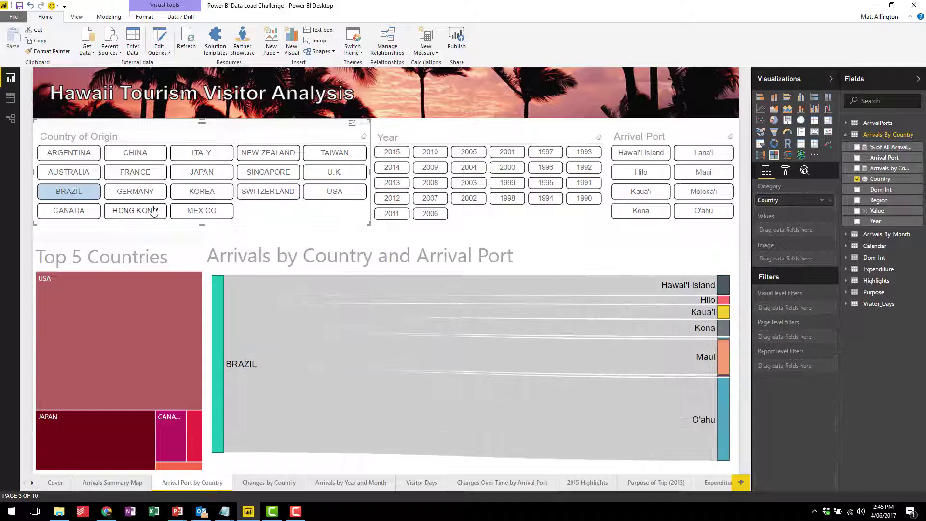
Replace the BRAZIL filter with 2015 and Hawai'i Island, then go to Changes by Country.
click(74, 194)
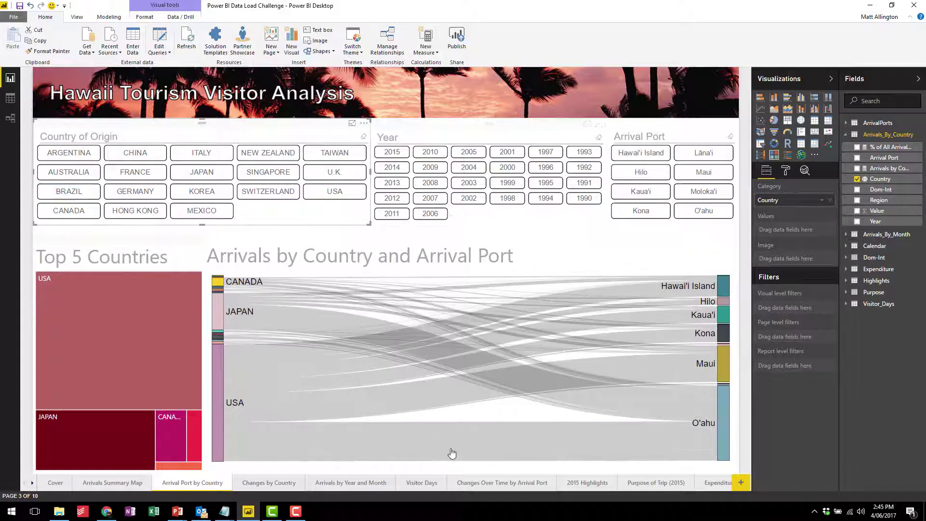
click(403, 153)
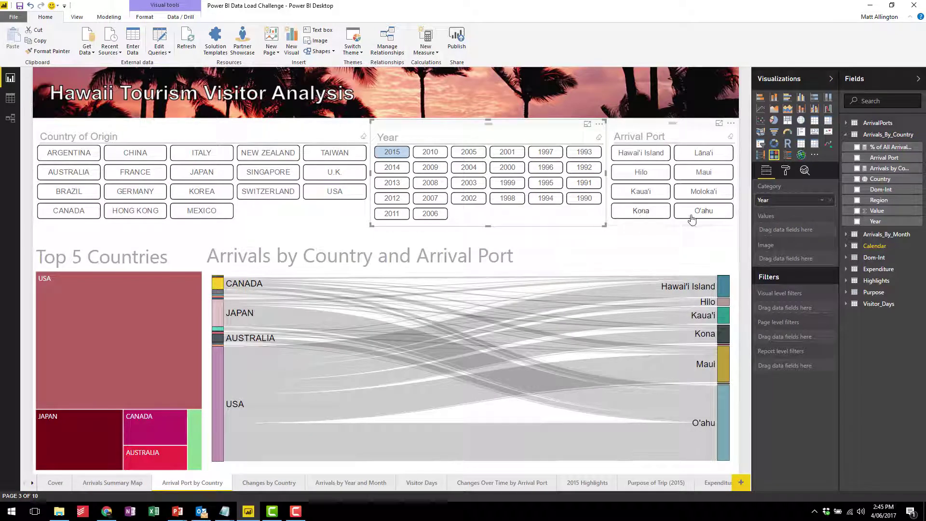
click(649, 160)
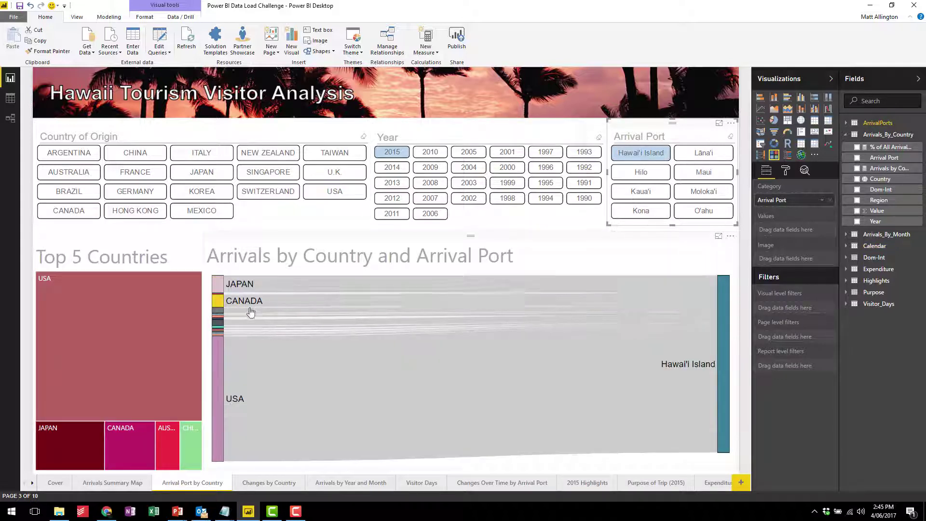
mouse_move(285, 362)
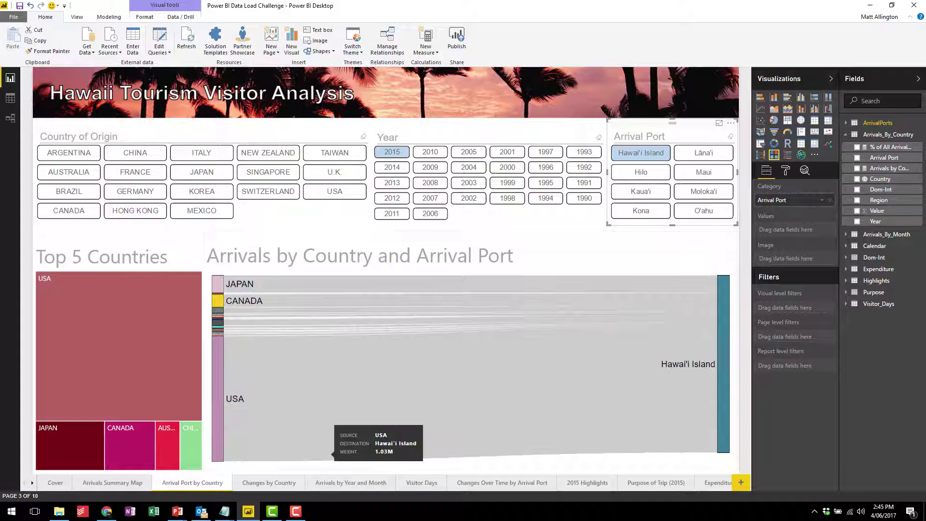
click(269, 483)
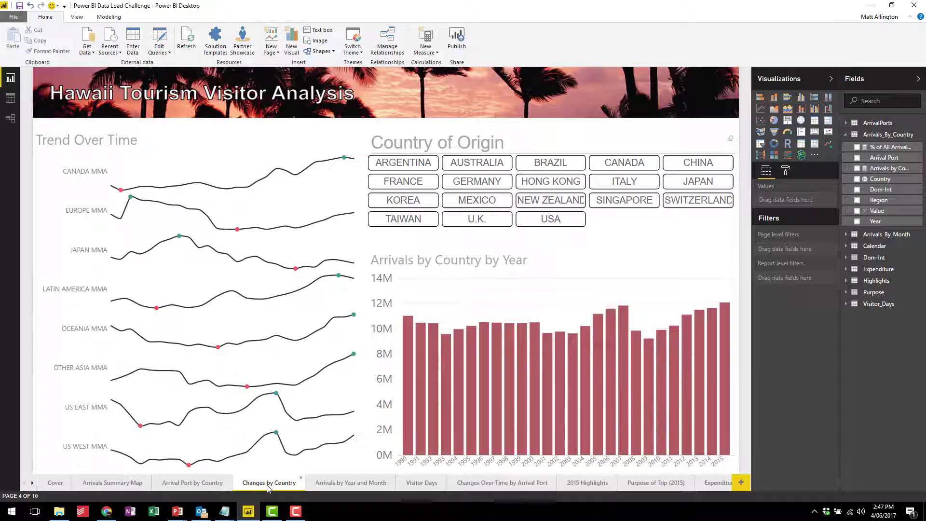
Break Trend Over Time sparklines out by Country, filter to GERMANY, then go to Arrivals by Year and Month.
click(314, 170)
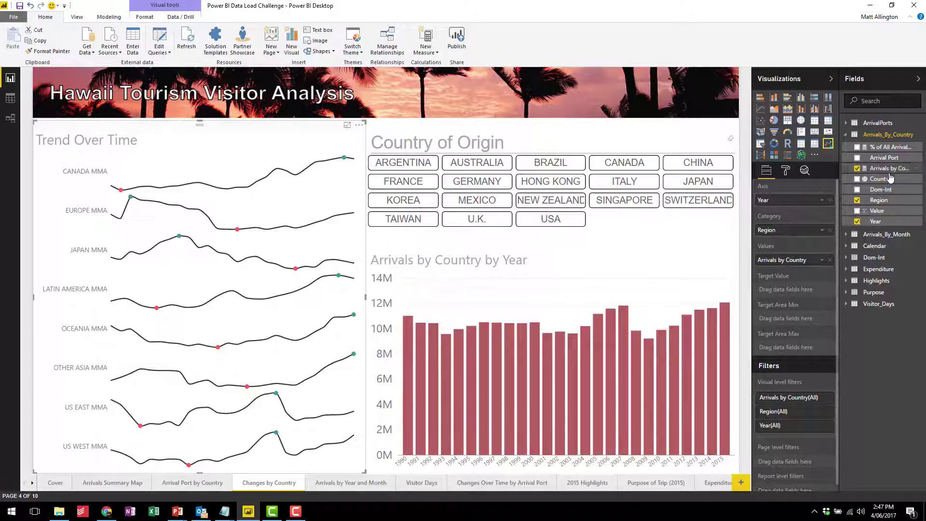
drag(883, 181, 794, 230)
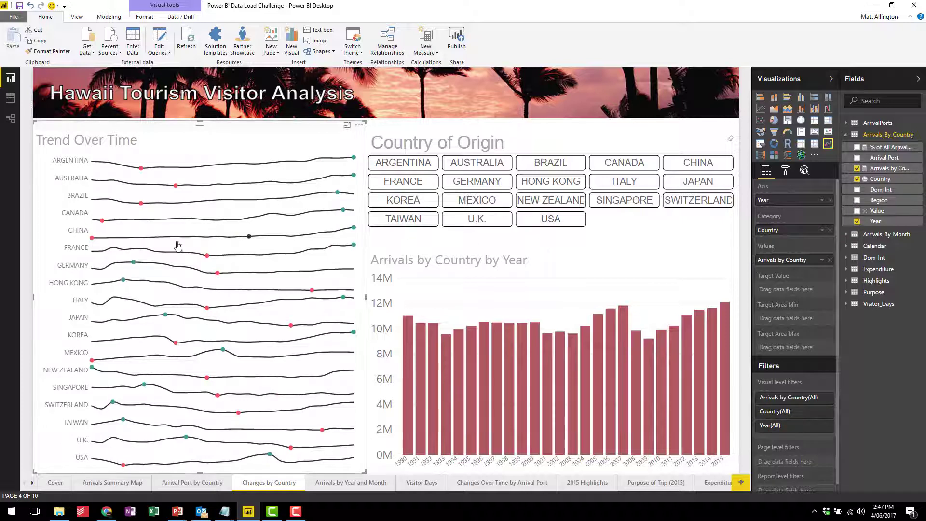
key(F9)
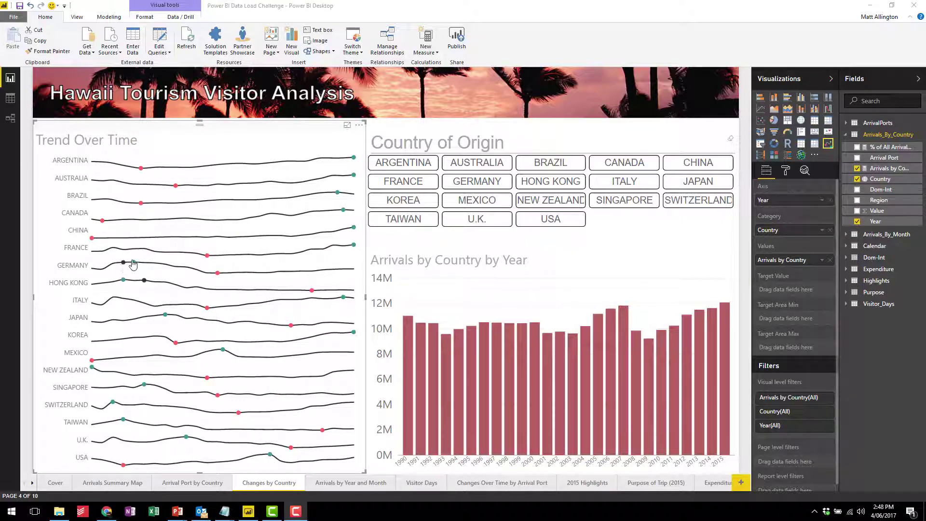
click(485, 182)
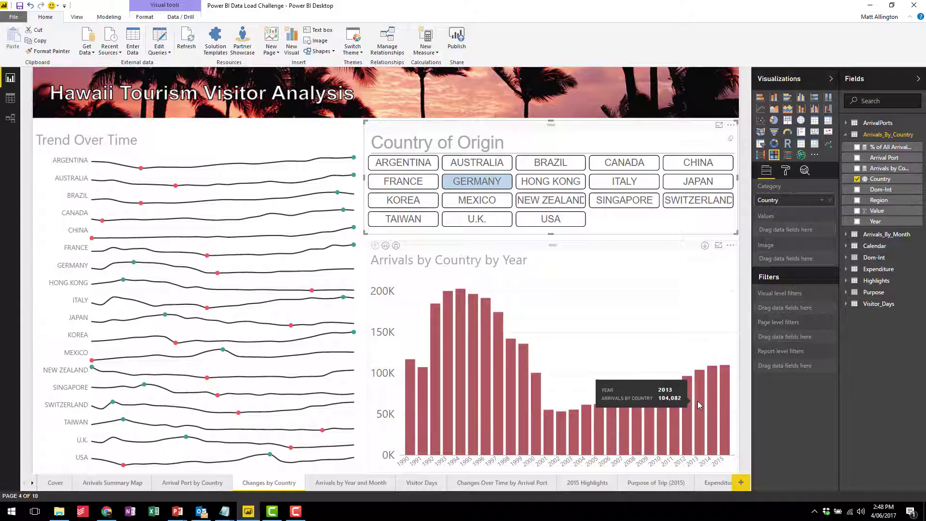
click(348, 482)
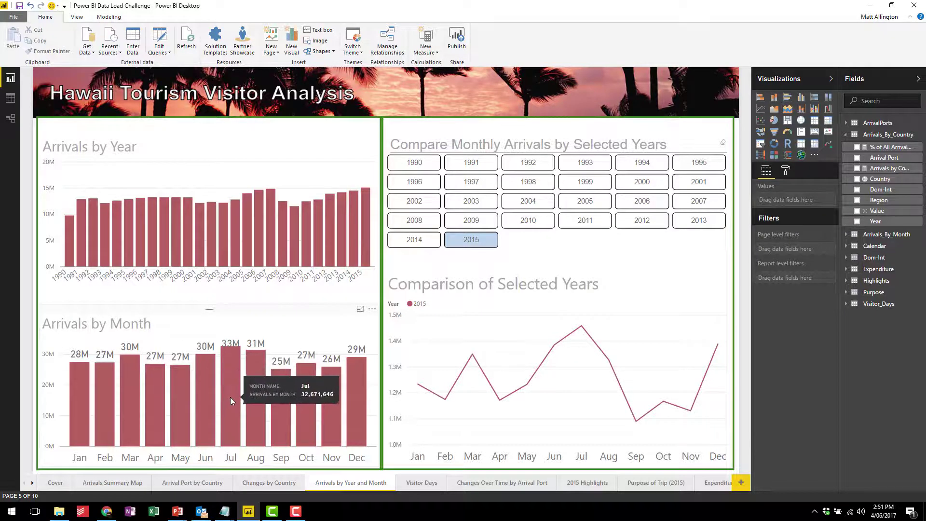
Plot monthly arrivals for 2007 and 2009 instead of 2015 in the comparison chart.
click(273, 215)
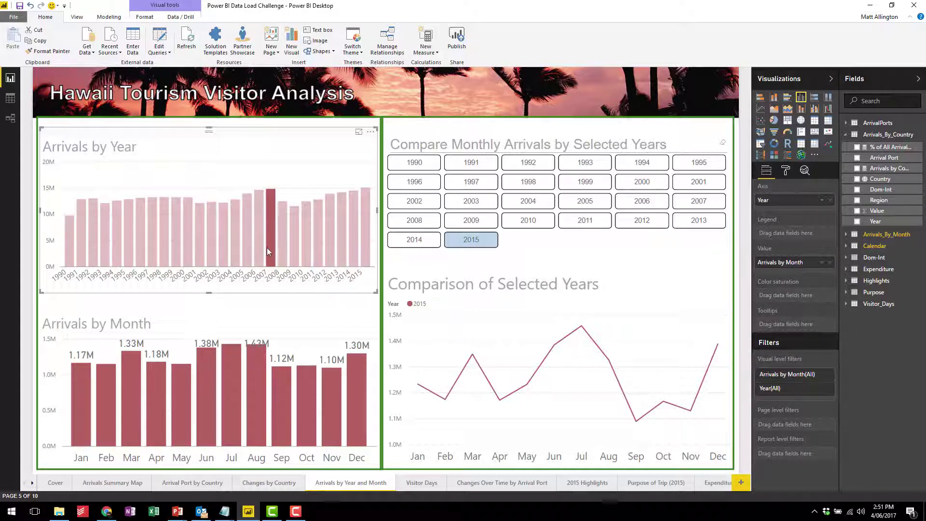
mouse_move(299, 241)
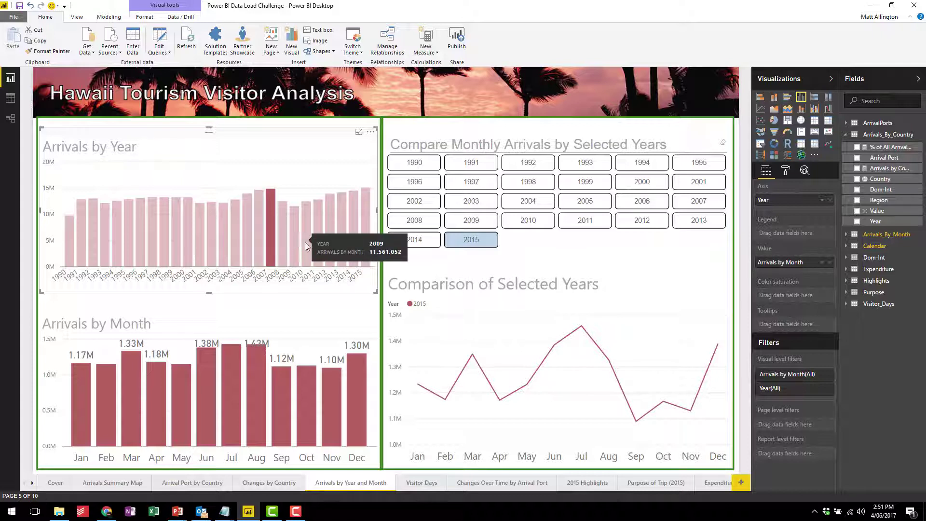
click(700, 203)
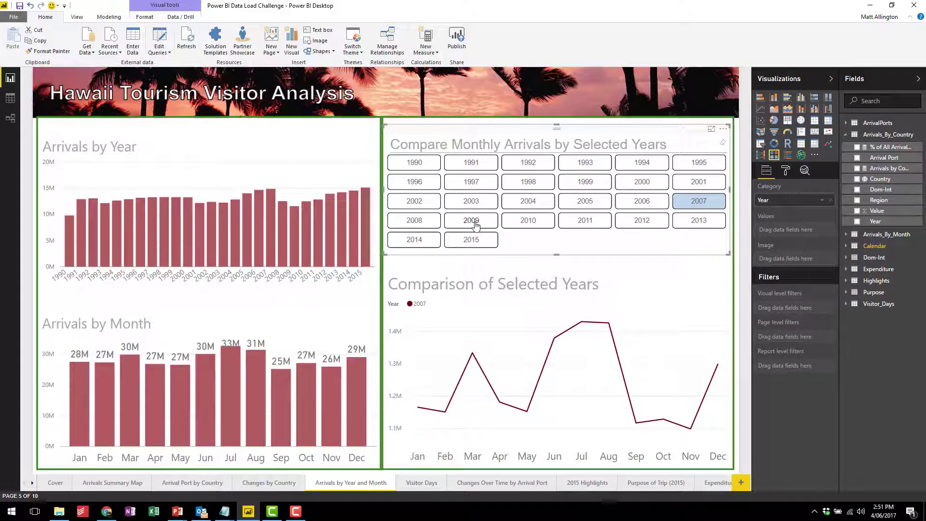
ctrl+click(474, 223)
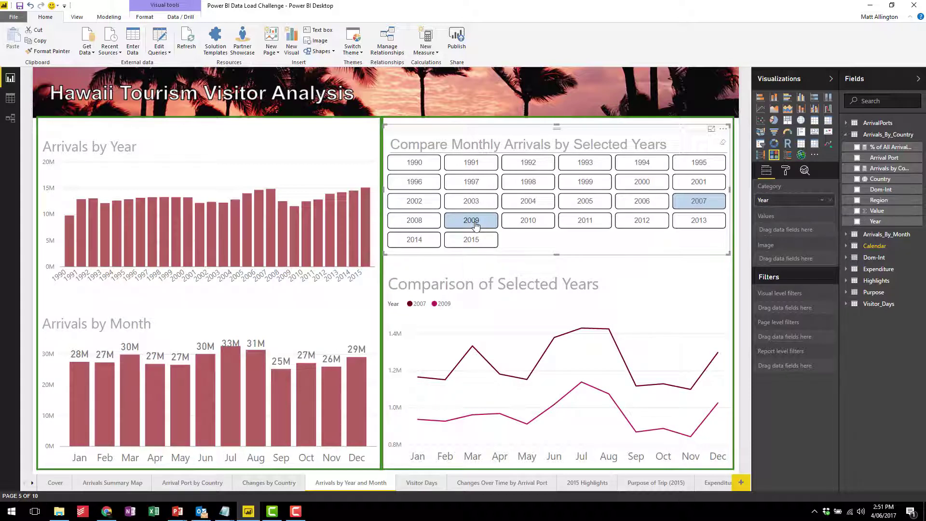
On the Visitor Days page, filter via the pie chart to Domestic, then International visitors.
click(422, 482)
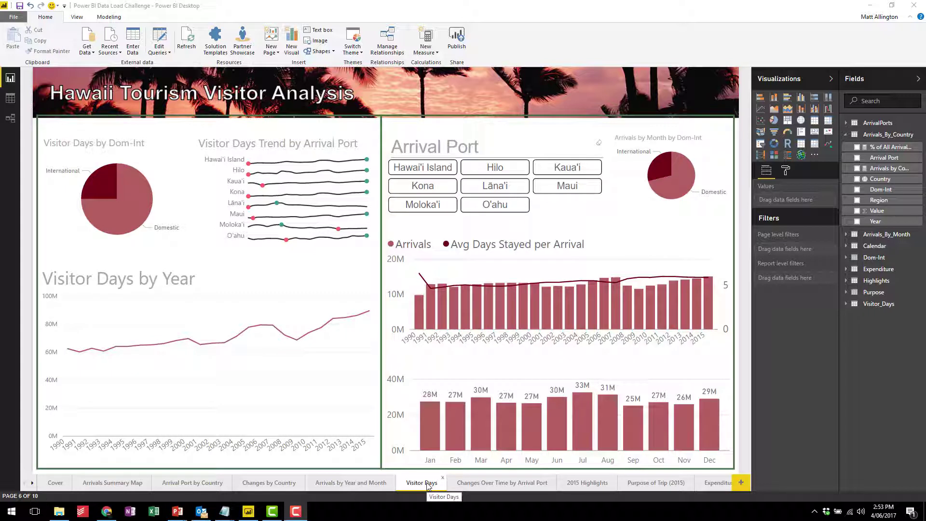
mouse_move(277, 331)
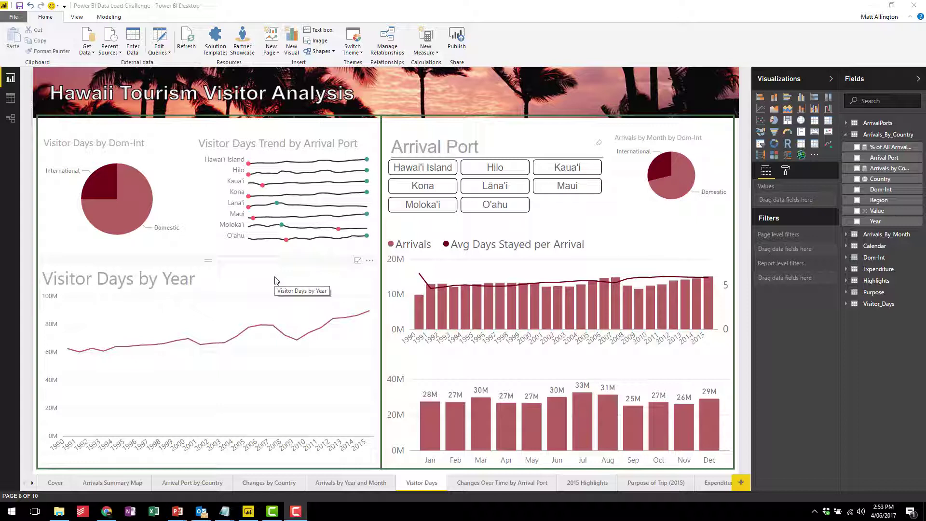
click(135, 212)
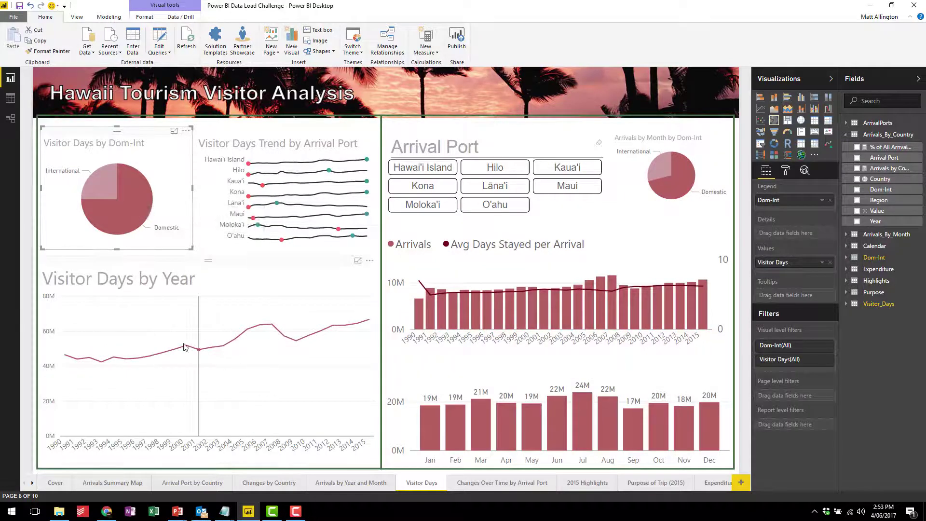
click(109, 192)
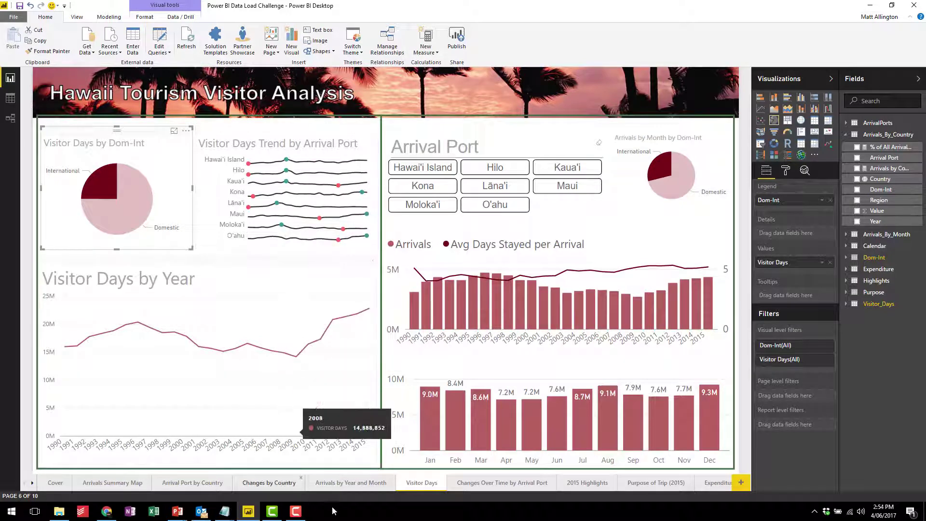
Pass through the Changes Over Time by Arrival Port page to reach 2015 Highlights.
click(524, 488)
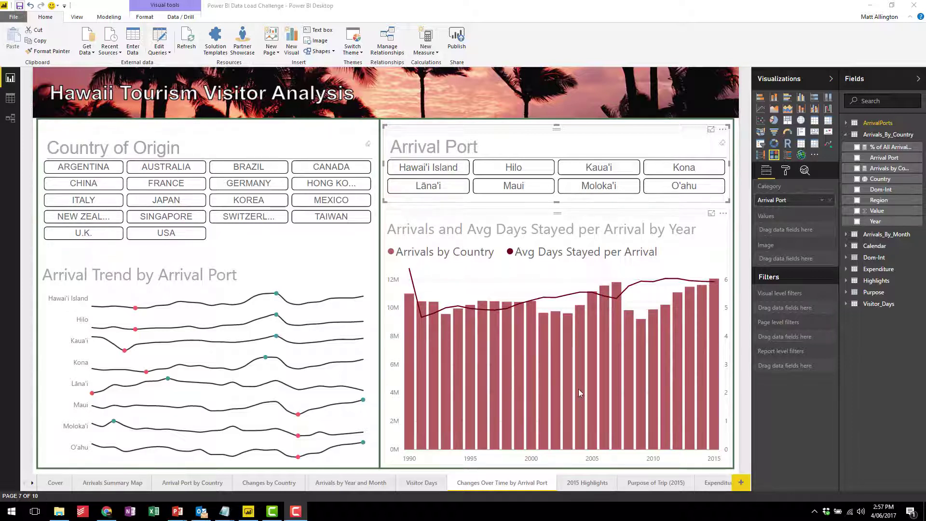
mouse_move(606, 399)
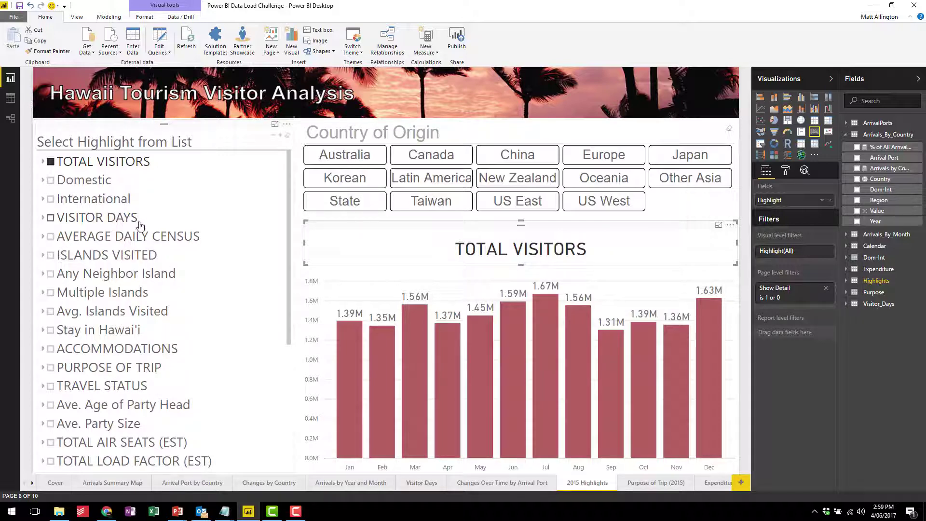
Select VISITOR DAYS instead of TOTAL VISITORS in the Select Highlight from List slicer.
scroll(139, 269, down, 3)
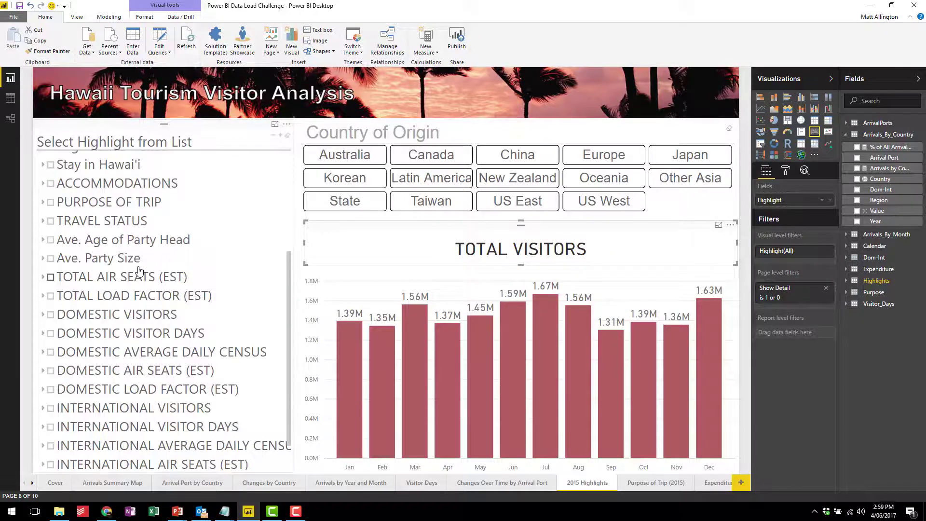
scroll(139, 269, up, 4)
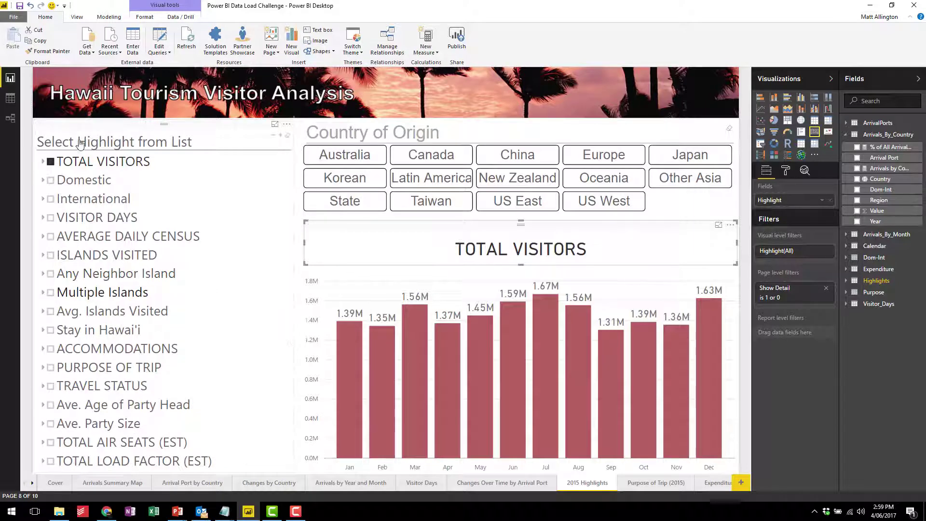
click(51, 218)
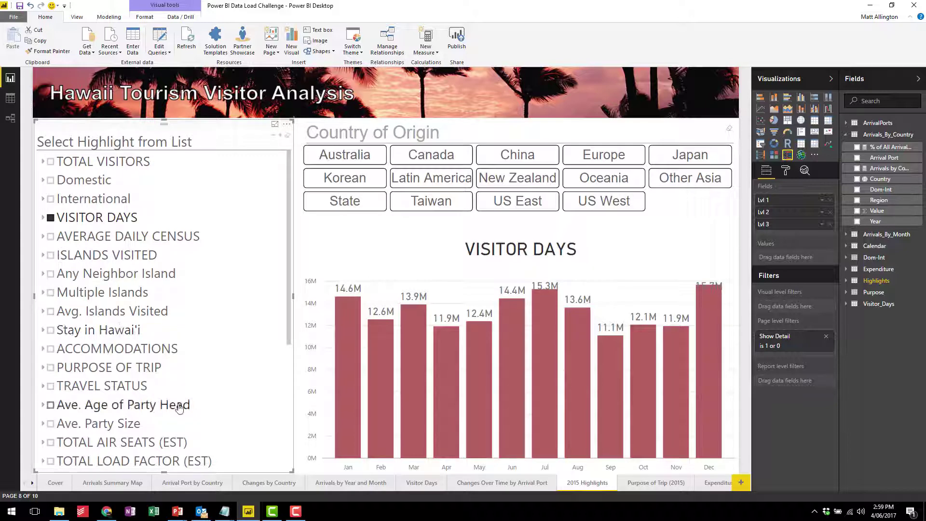
scroll(164, 408, down, 4)
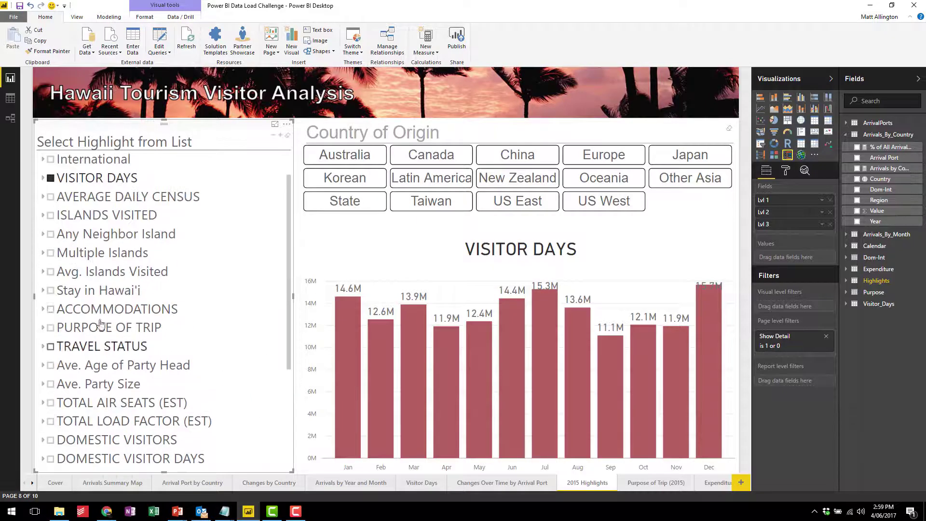
scroll(89, 328, up, 3)
Chart Mtgs/Conventions/Incentive under PURPOSE OF TRIP, then go to the Purpose of Trip (2015) page.
click(89, 330)
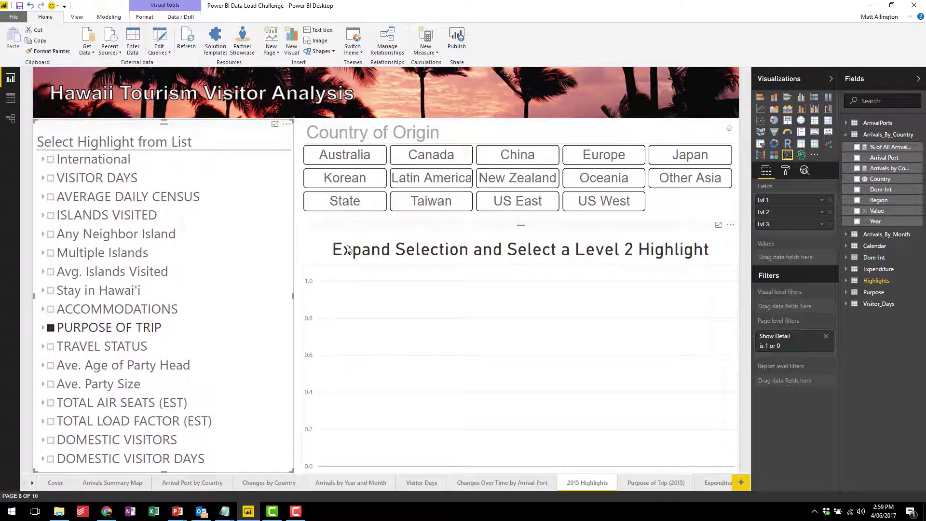
click(42, 328)
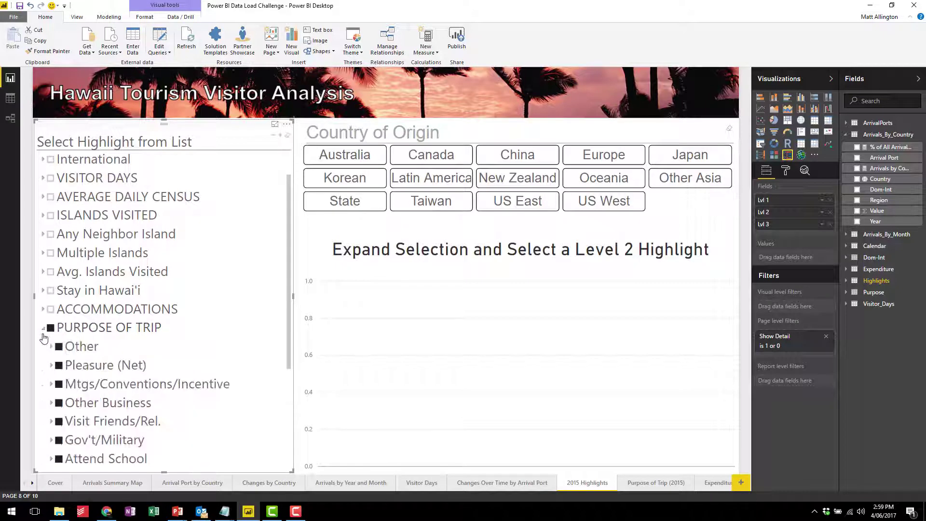
click(59, 366)
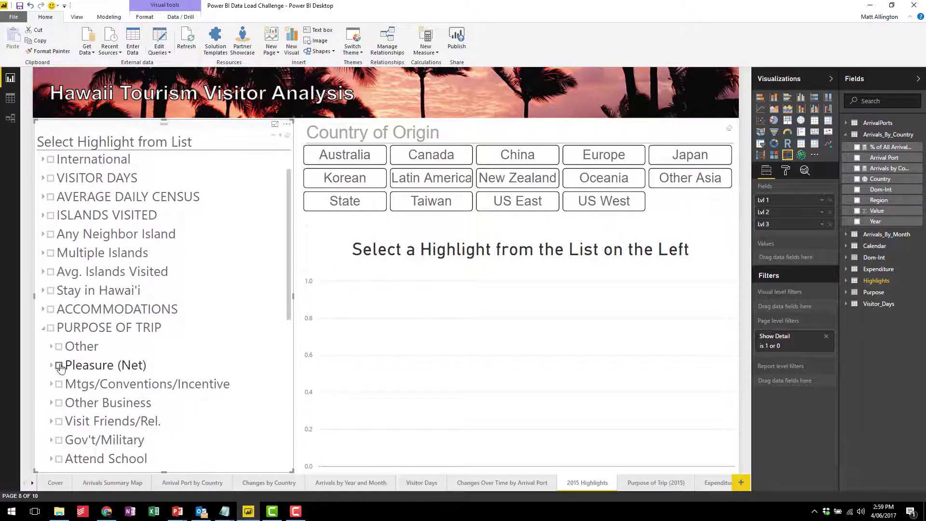
click(59, 366)
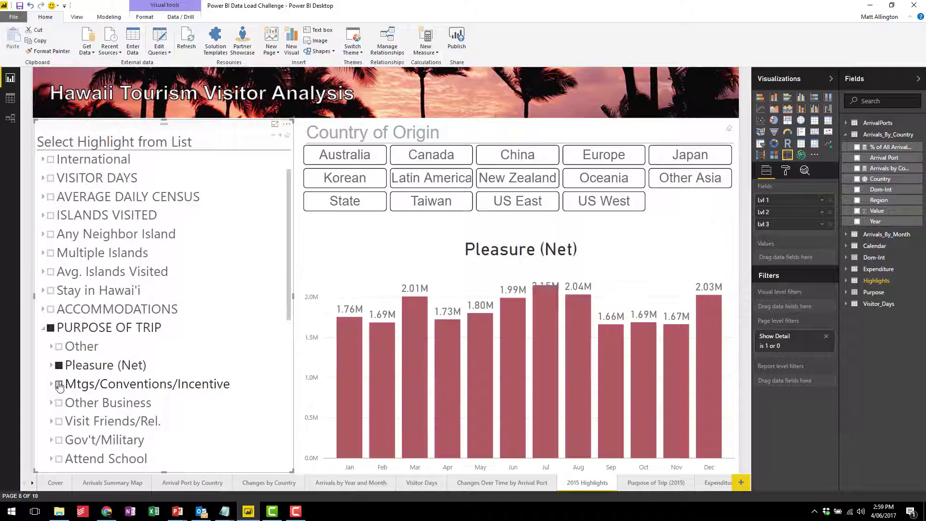
click(59, 384)
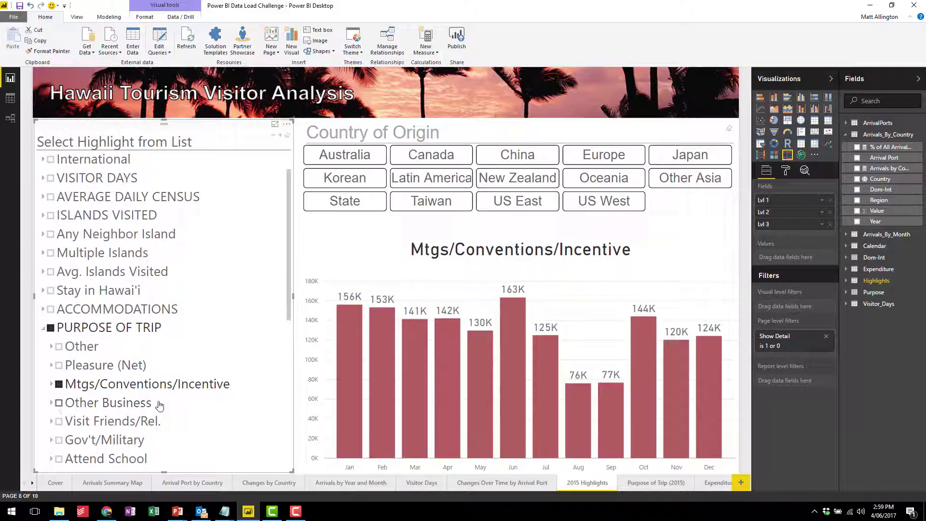
click(652, 483)
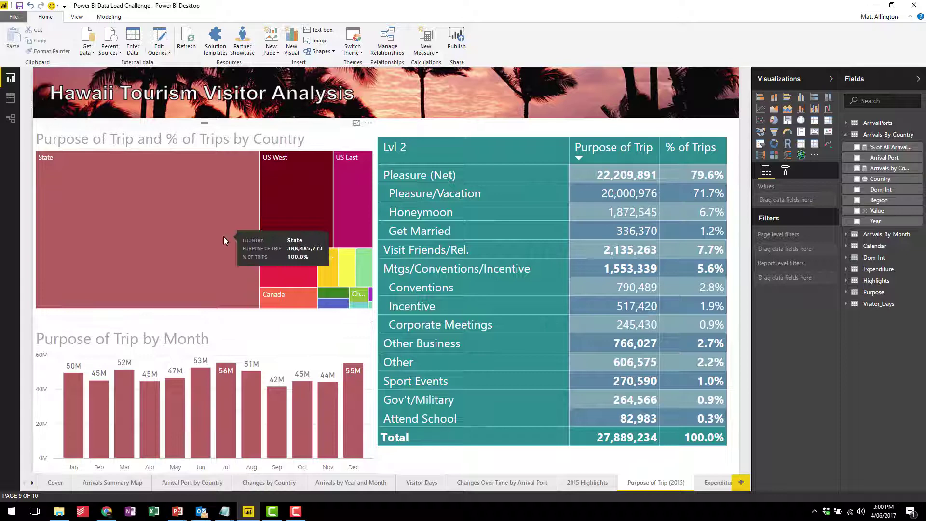
Cross-filter the trip-purpose visuals by Japan, Australia, then US East, and go to Expenditure 2015.
click(282, 273)
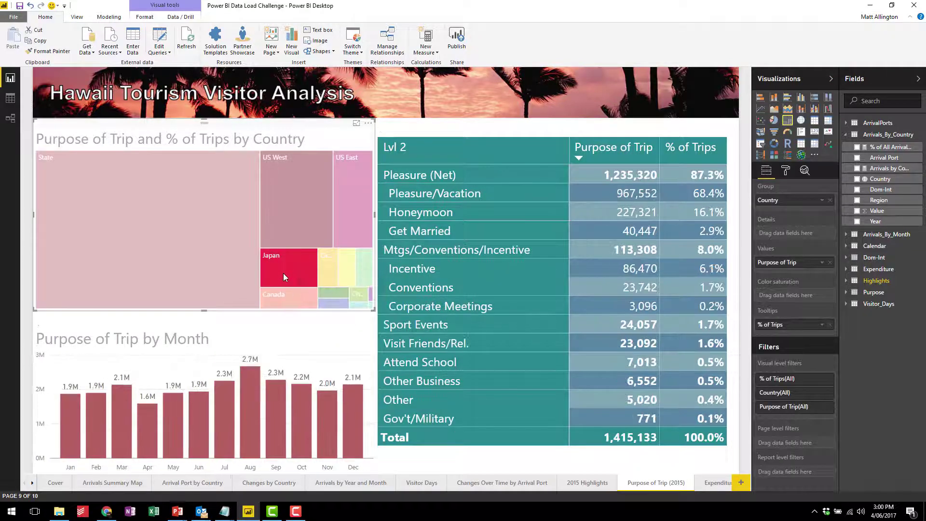
mouse_move(245, 402)
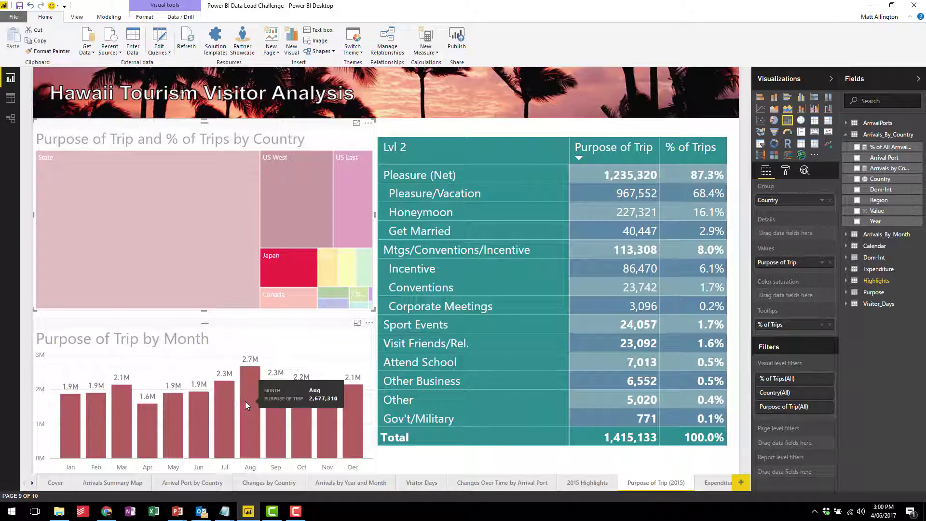
click(364, 274)
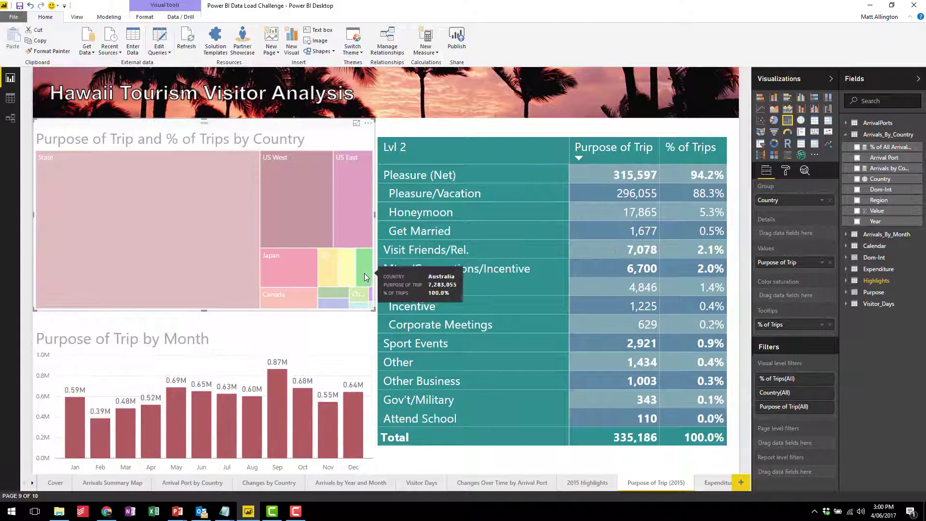
click(364, 273)
click(364, 273)
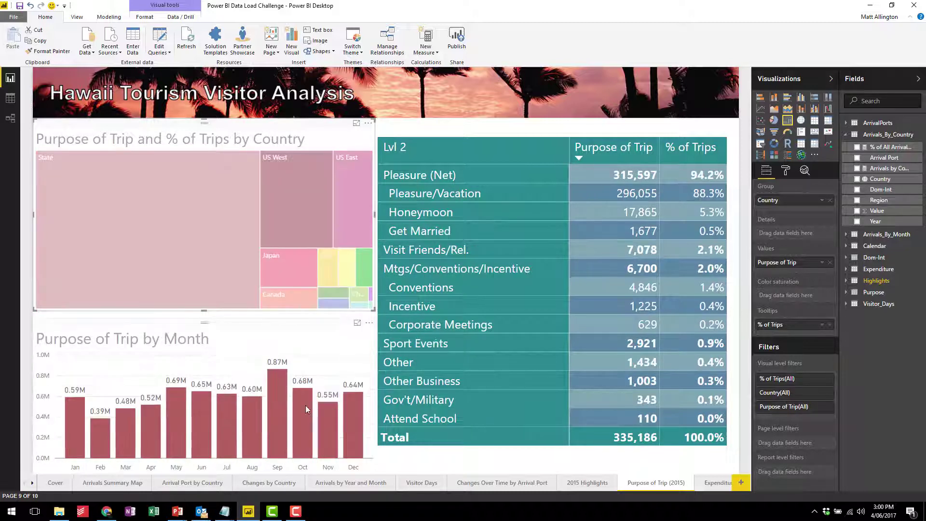
click(351, 234)
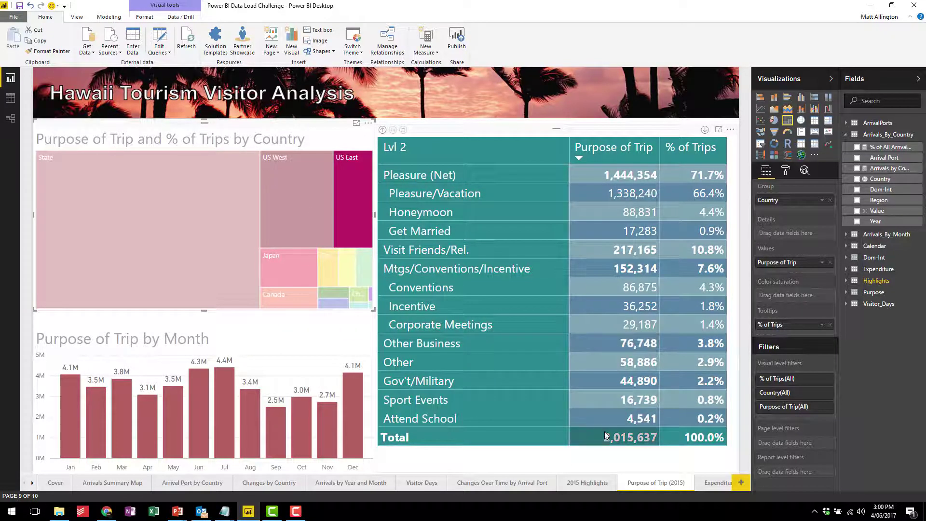
click(719, 482)
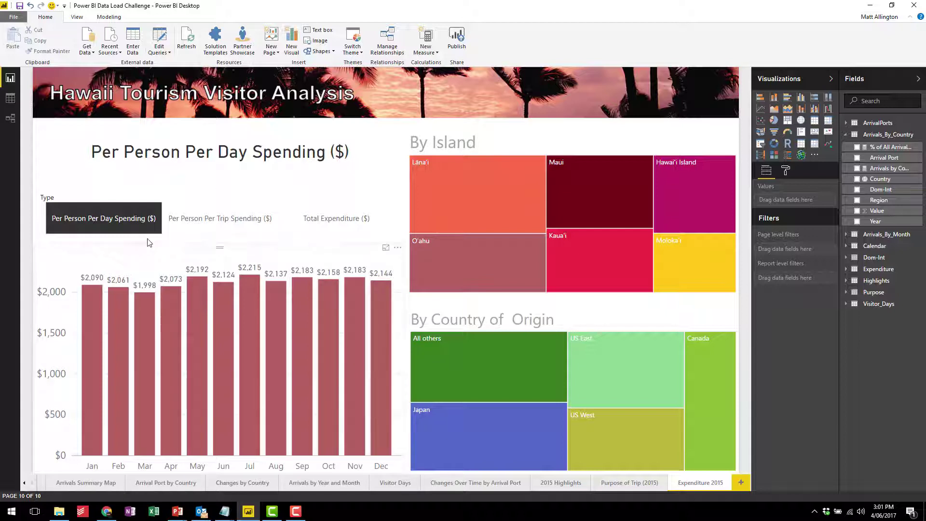
Set the Type slicer to Per Person Per Trip Spending ($), then Total Expenditure ($).
click(232, 218)
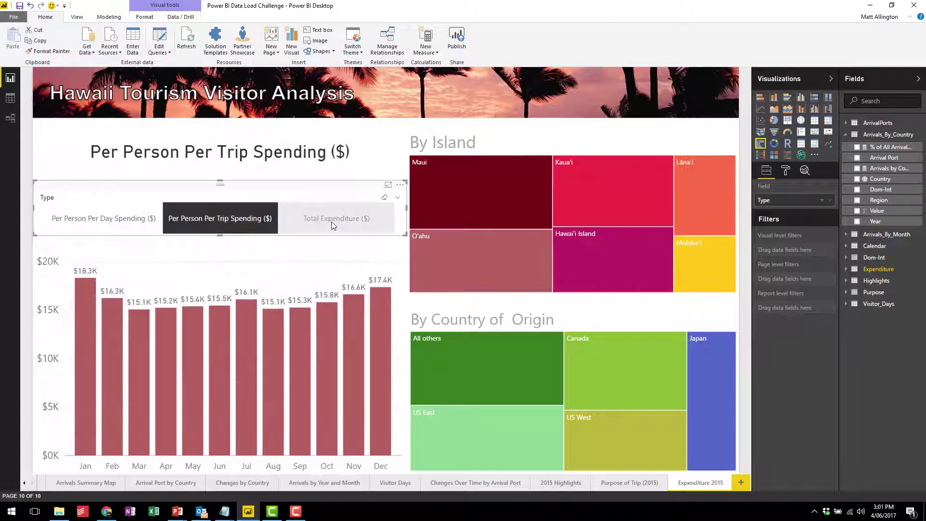
click(333, 219)
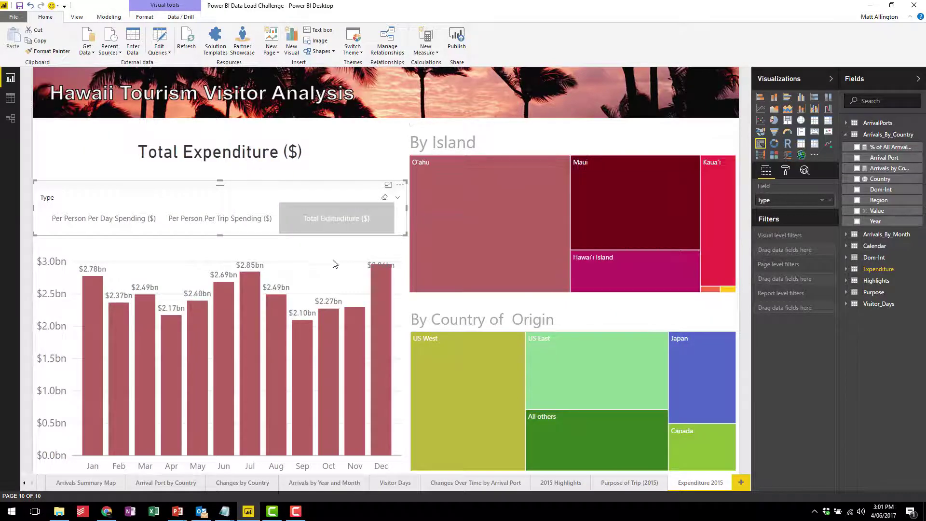